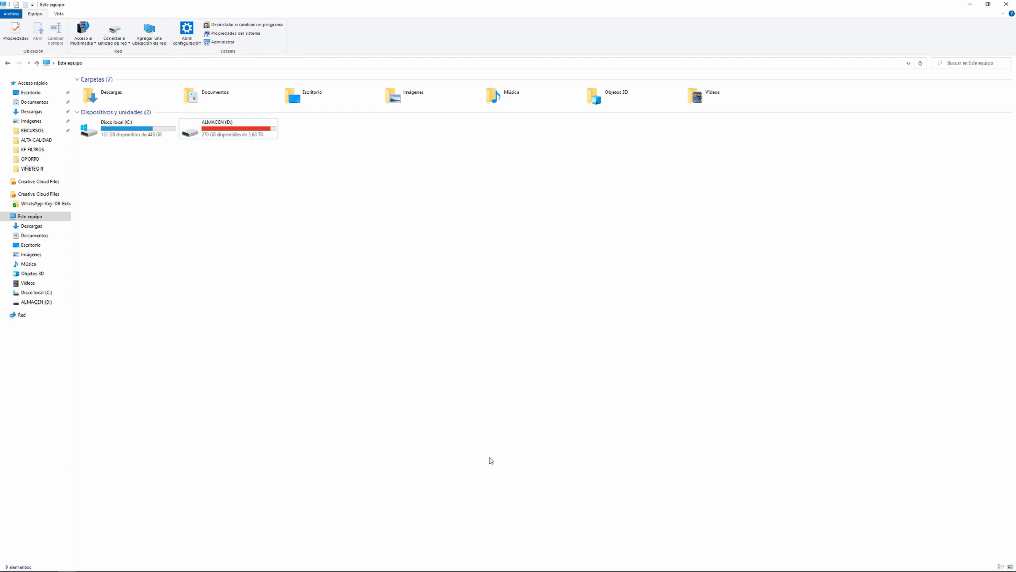
Open Windows Disk Management and create a full-size, quick-formatted NTFS simple volume with drive letter E on the unallocated Disk 2
right_click(9, 563)
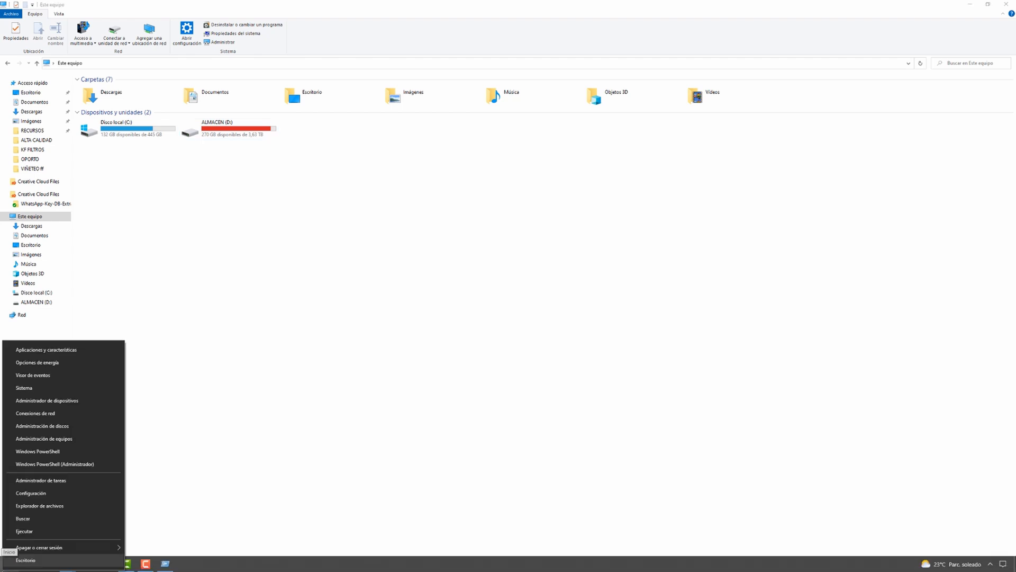
click(59, 426)
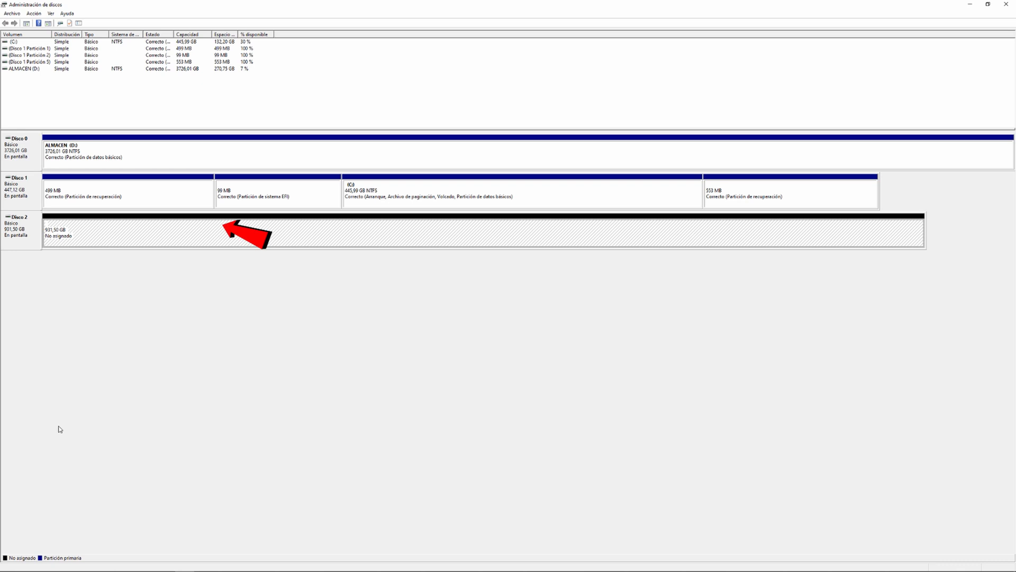
right_click(112, 230)
click(152, 237)
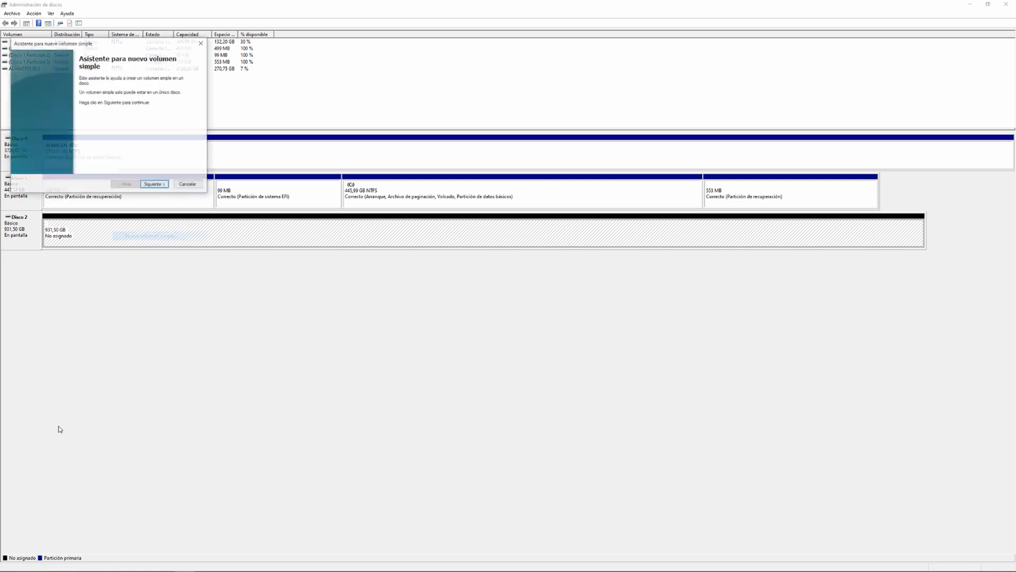
key(Return)
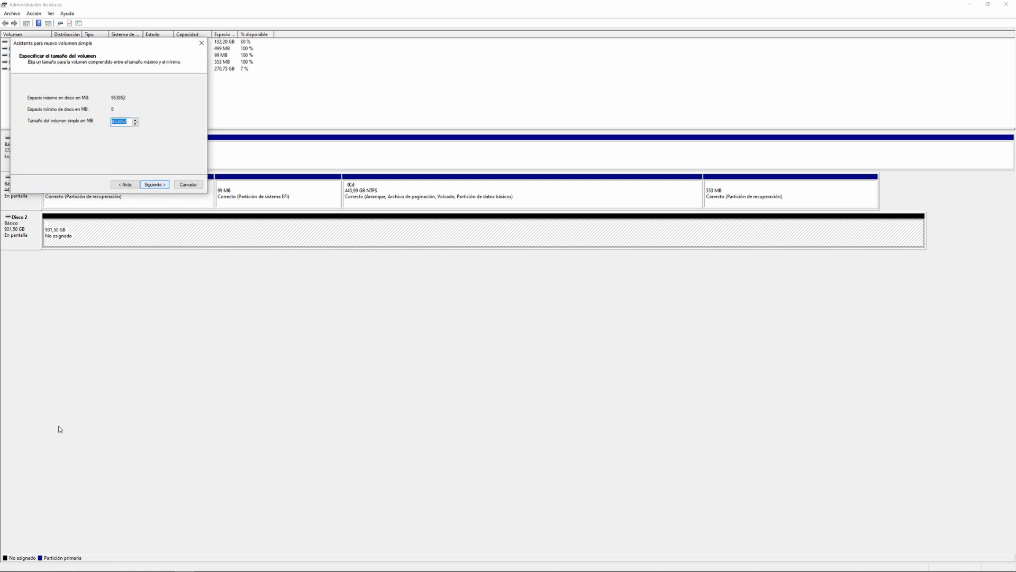
key(Return)
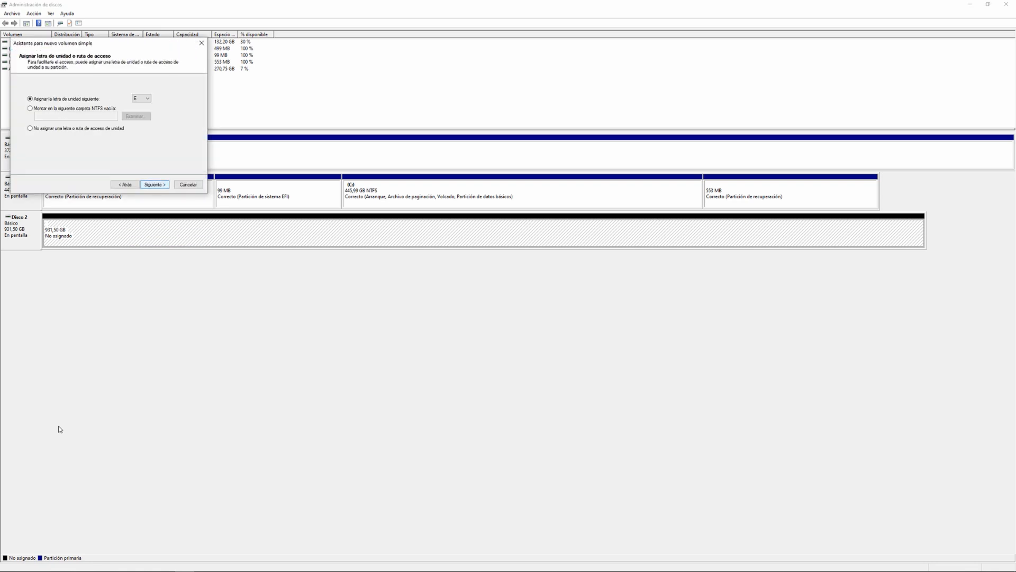
key(Return)
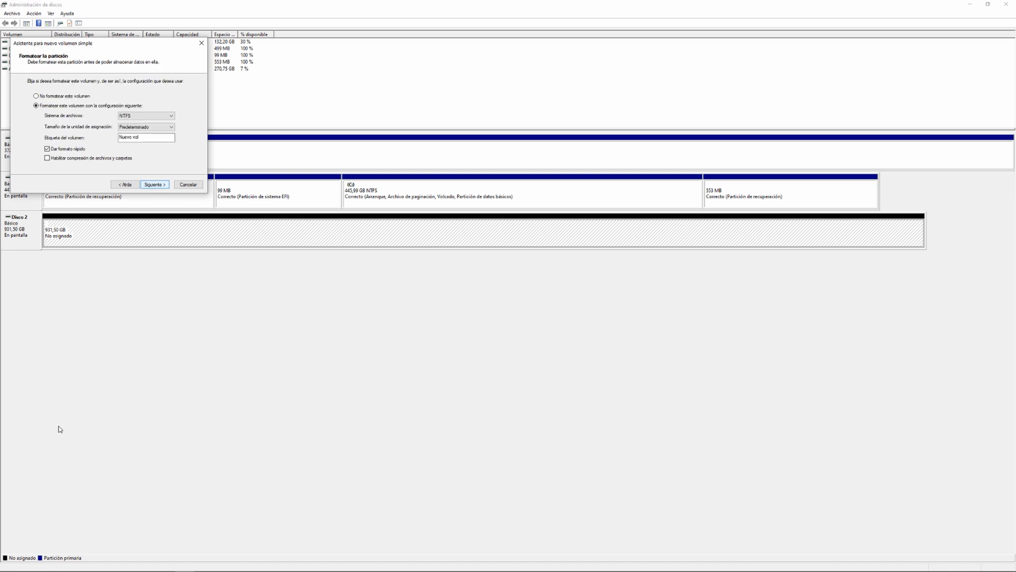
key(Return)
key(Return)
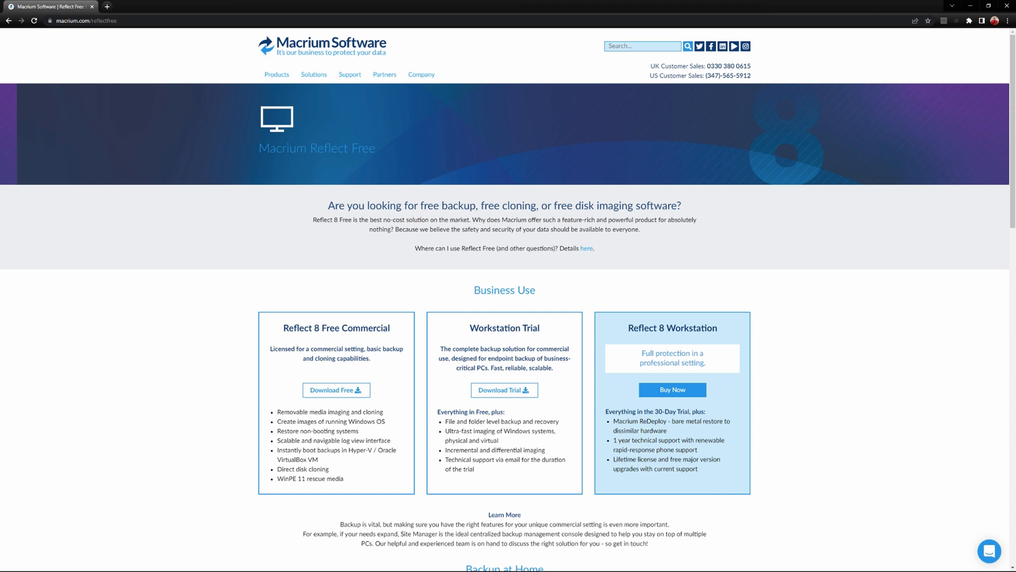
Switch to Macrium Reflect, start a clone of the Kingston system disk, and choose the Samsung SSD 970 EVO Plus as destination
drag(257, 152, 396, 147)
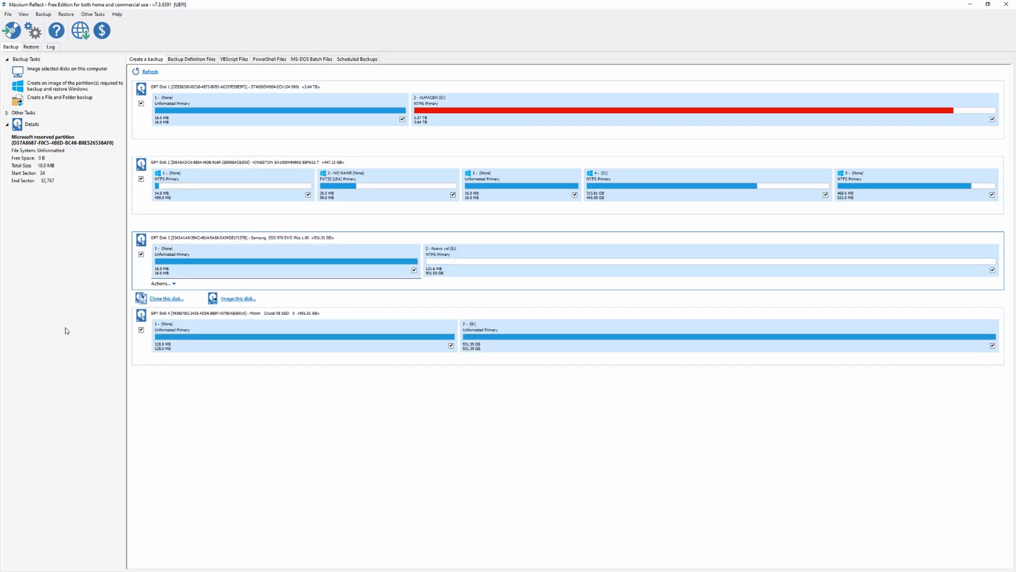
key(Up)
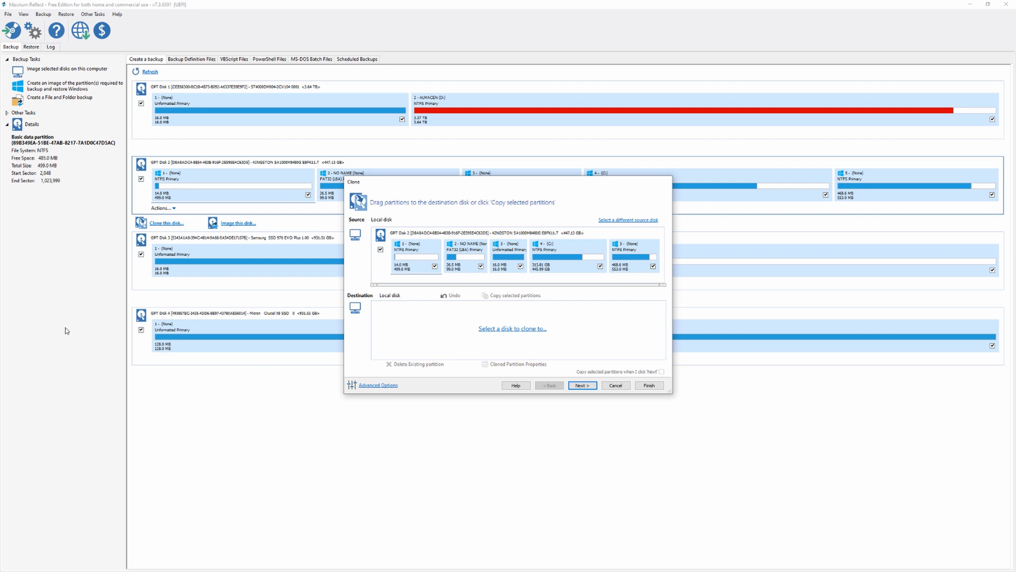
click(513, 329)
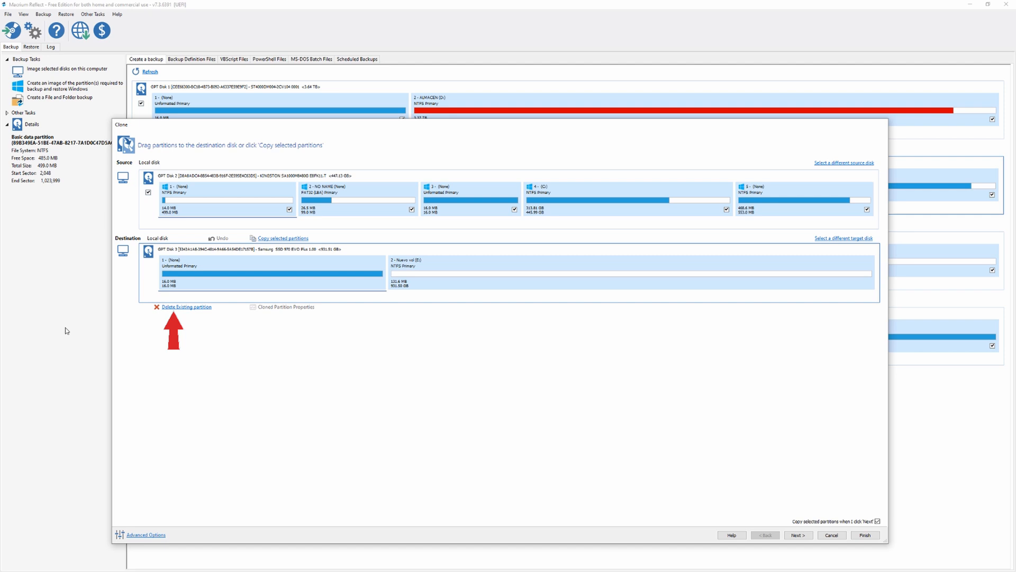
Delete both existing partitions on the Samsung destination disk and copy source partitions 1 to 4 onto it in order
key(Delete)
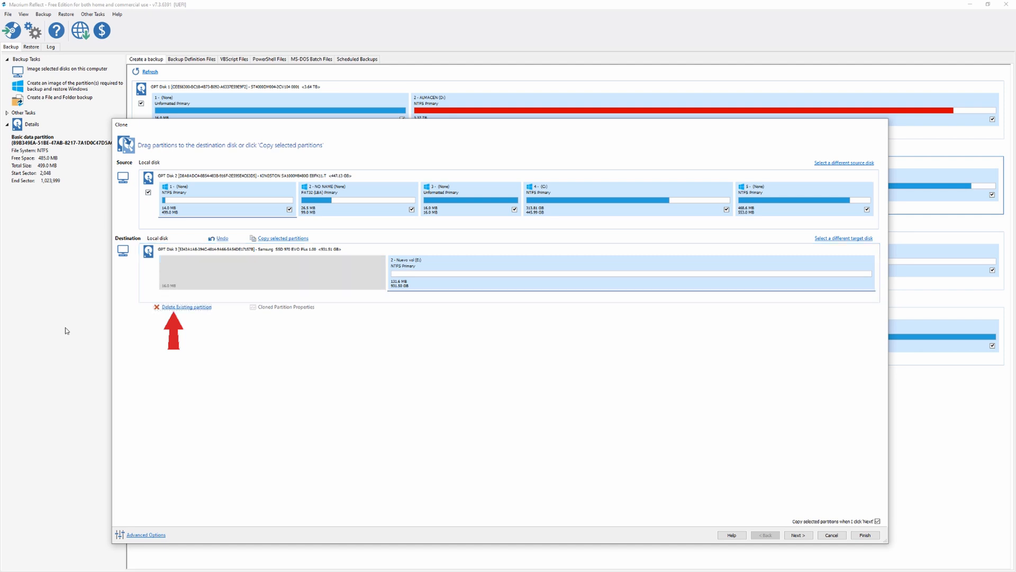
key(Delete)
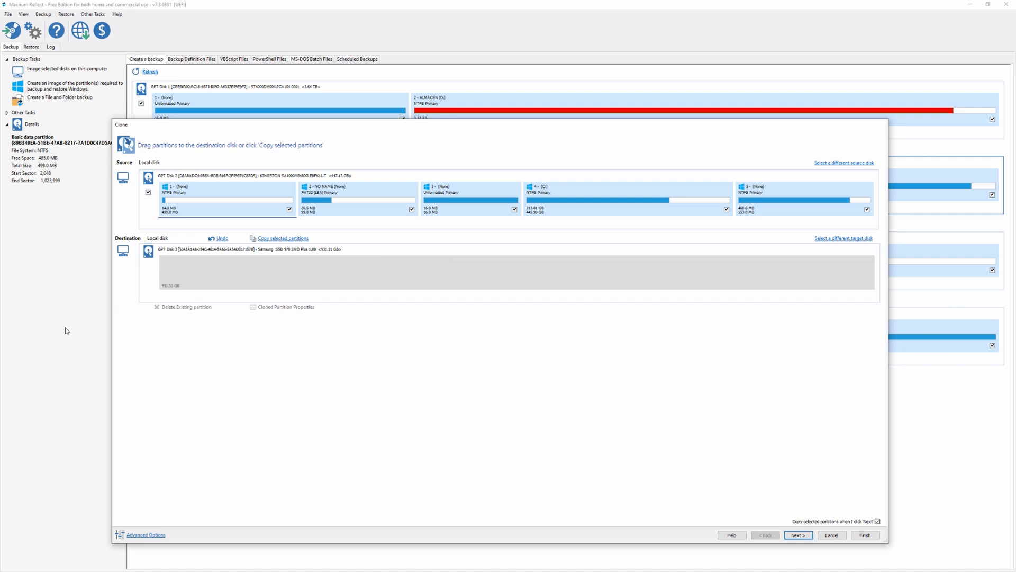
drag(228, 199, 214, 278)
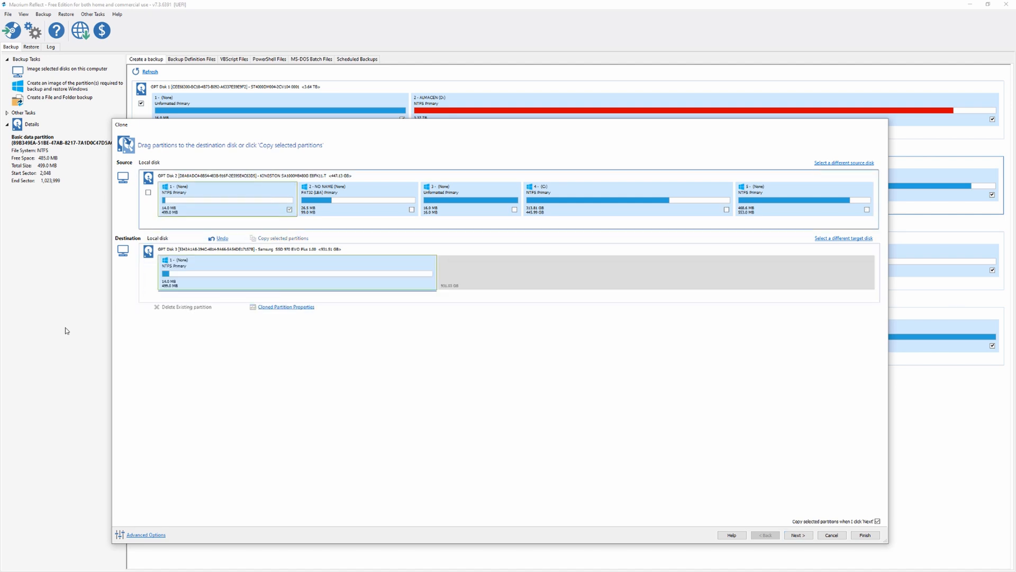
drag(358, 199, 442, 265)
drag(470, 199, 561, 268)
drag(629, 199, 698, 276)
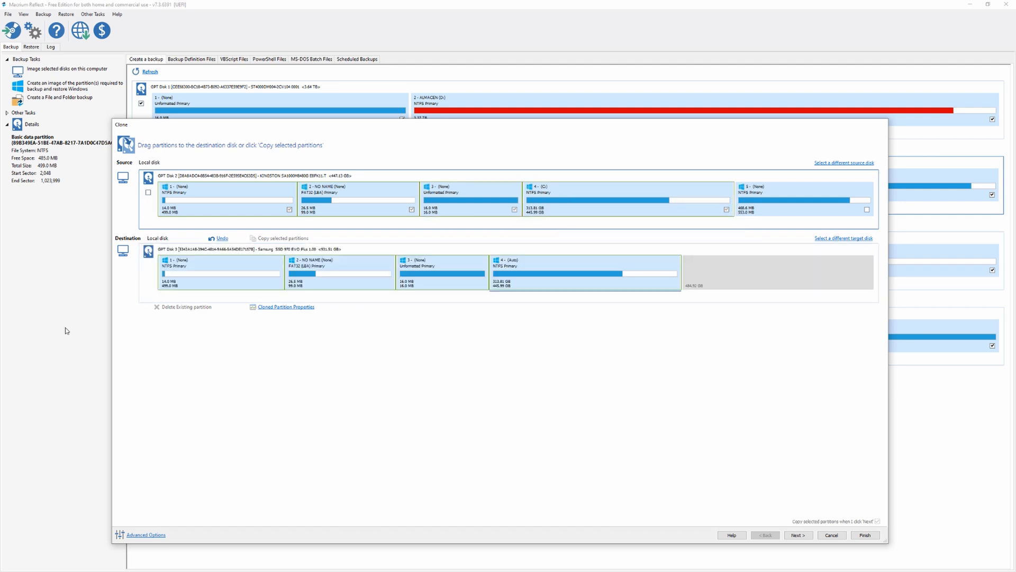
Copy the fifth source partition to the destination disk and undo that copy
drag(804, 199, 758, 275)
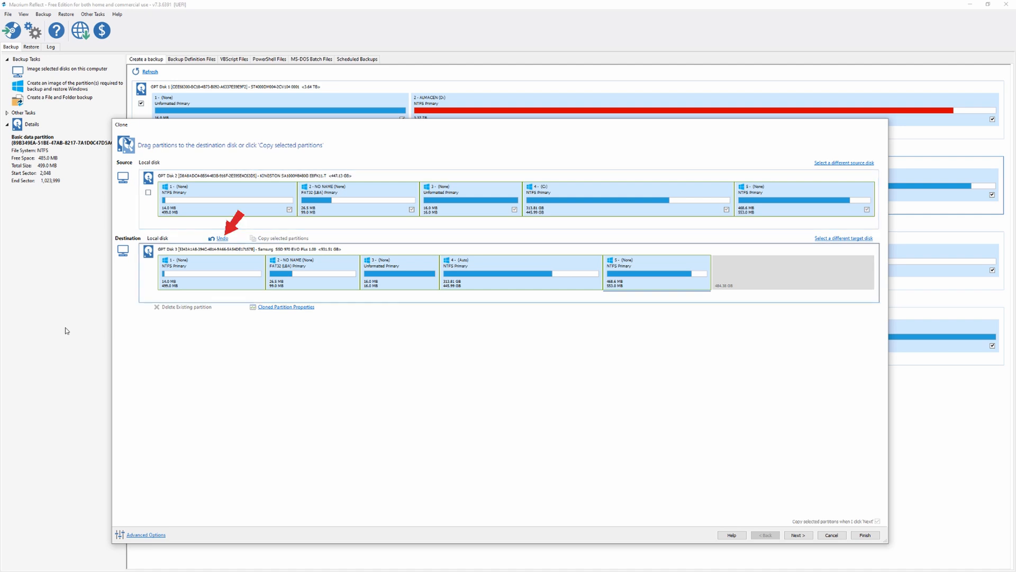
key(ctrl+z)
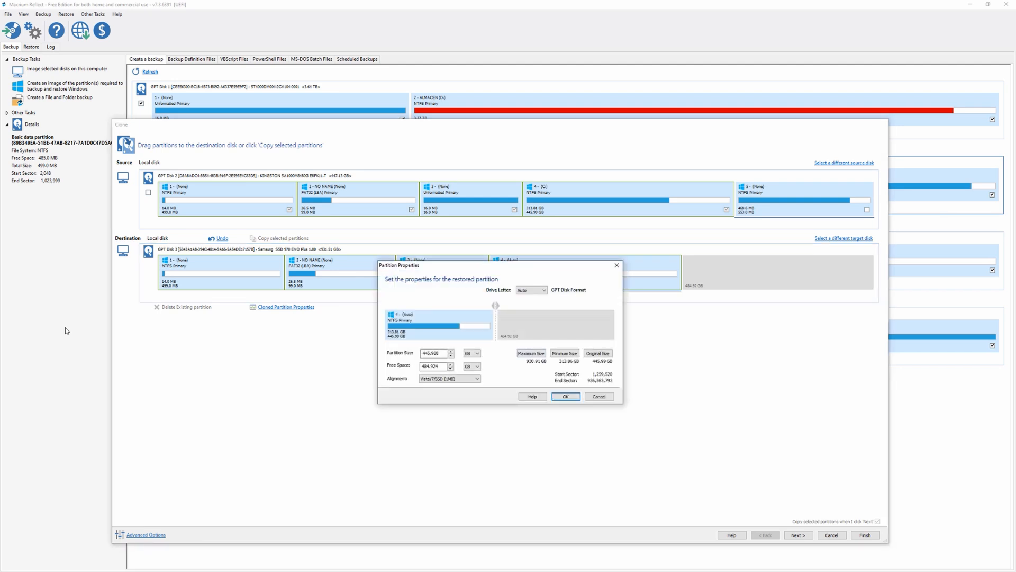
Enlarge the cloned C: partition, leaving about 553 MB free after it, and copy the fifth source partition into that space
click(531, 353)
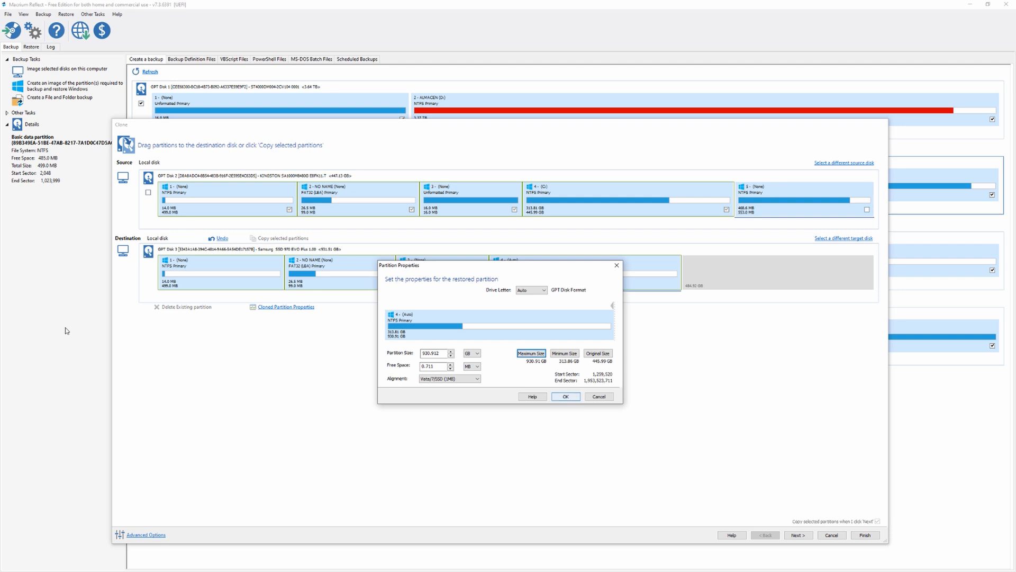
key(Return)
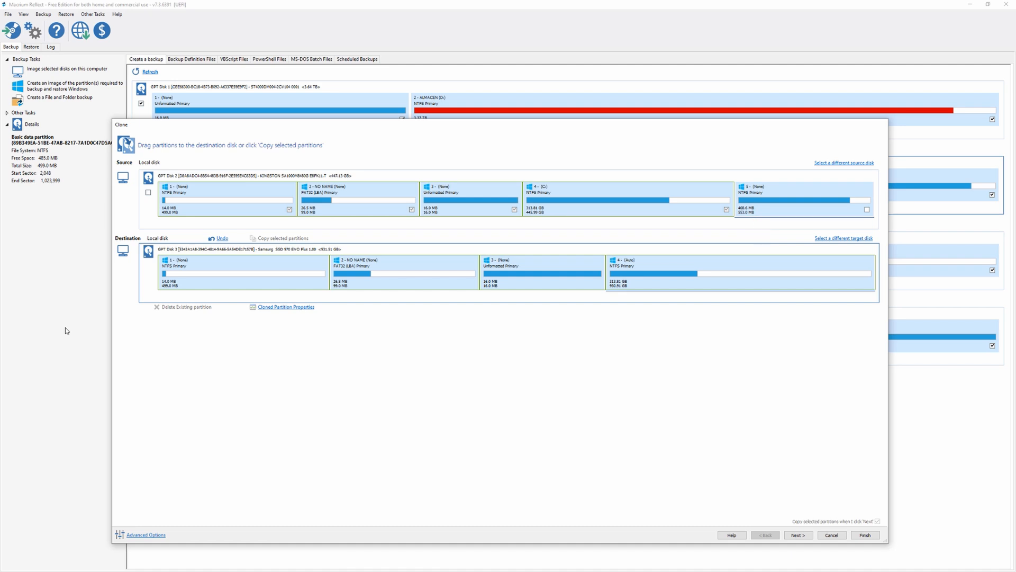
key(Return)
key(Tab)
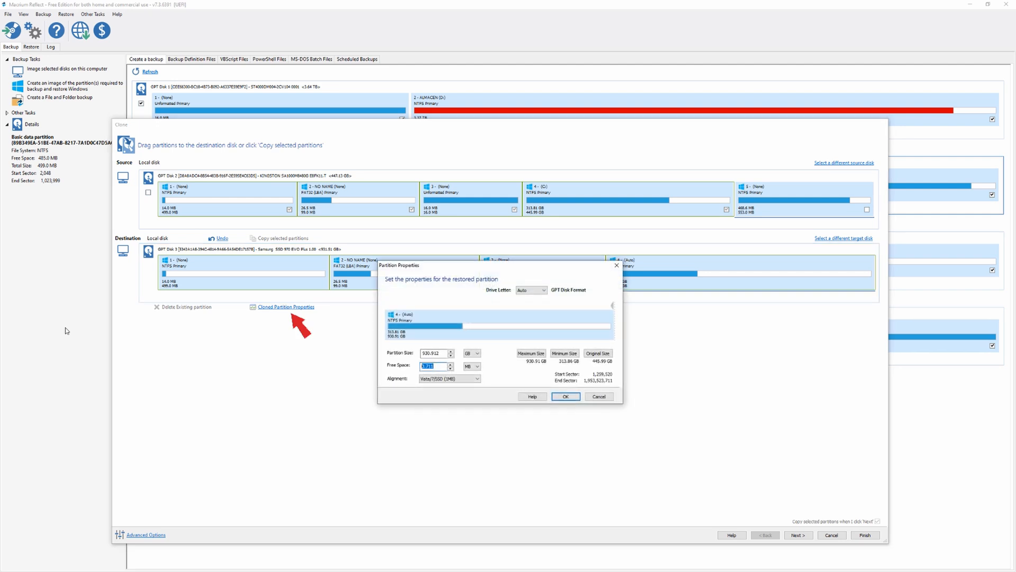
text(553)
key(Return)
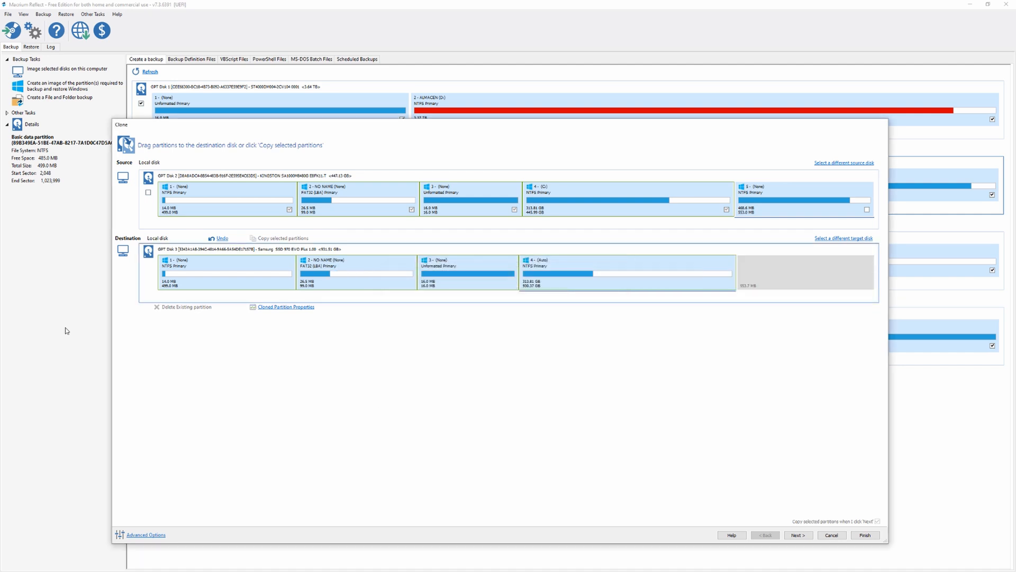
drag(805, 199, 805, 271)
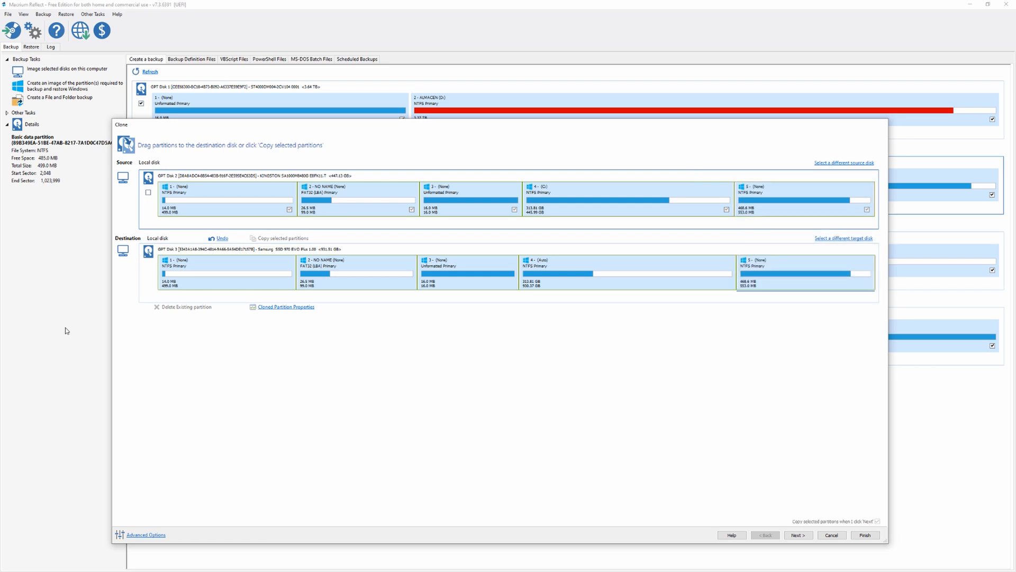
Finish the clone setup without a schedule, saving the definition as My Clone, and run it with the overwrite of drive E: confirmed
click(798, 535)
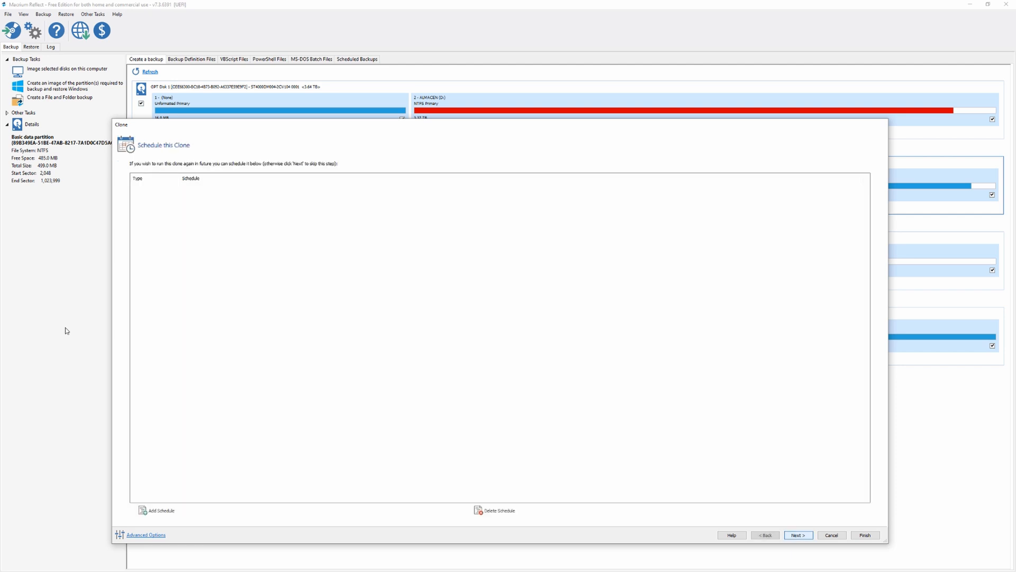
click(798, 535)
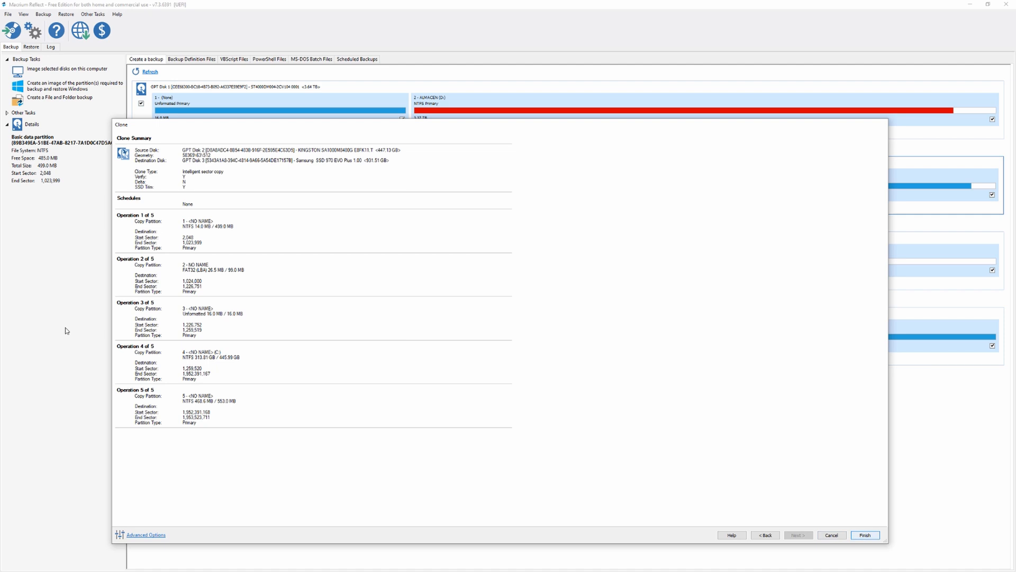
click(865, 535)
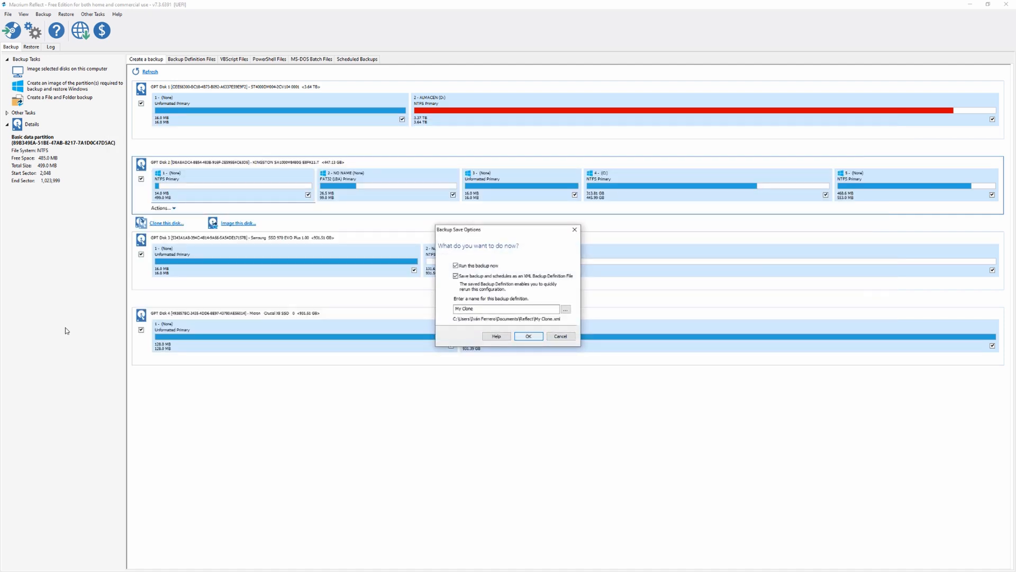
key(Return)
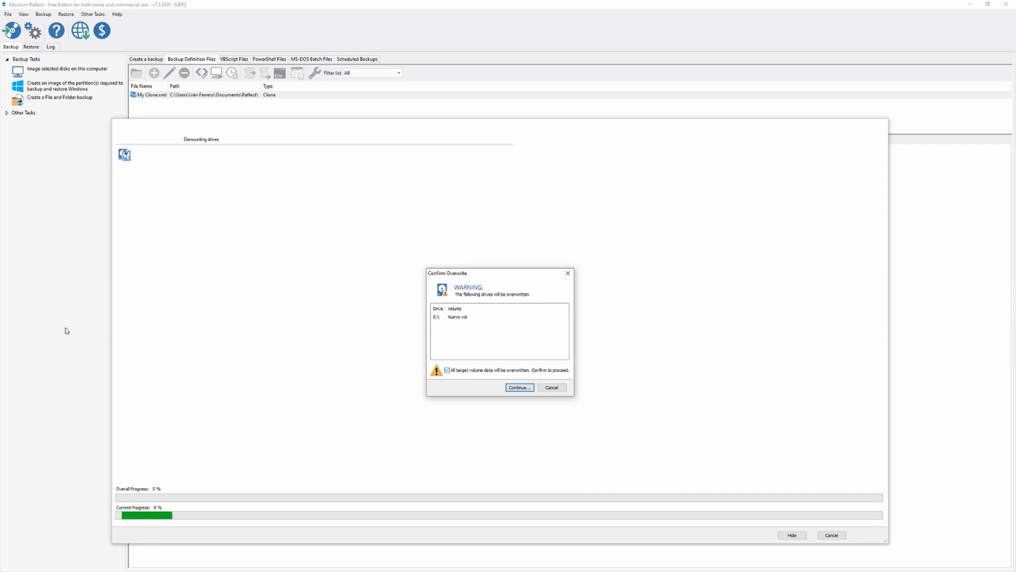
key(space)
key(Return)
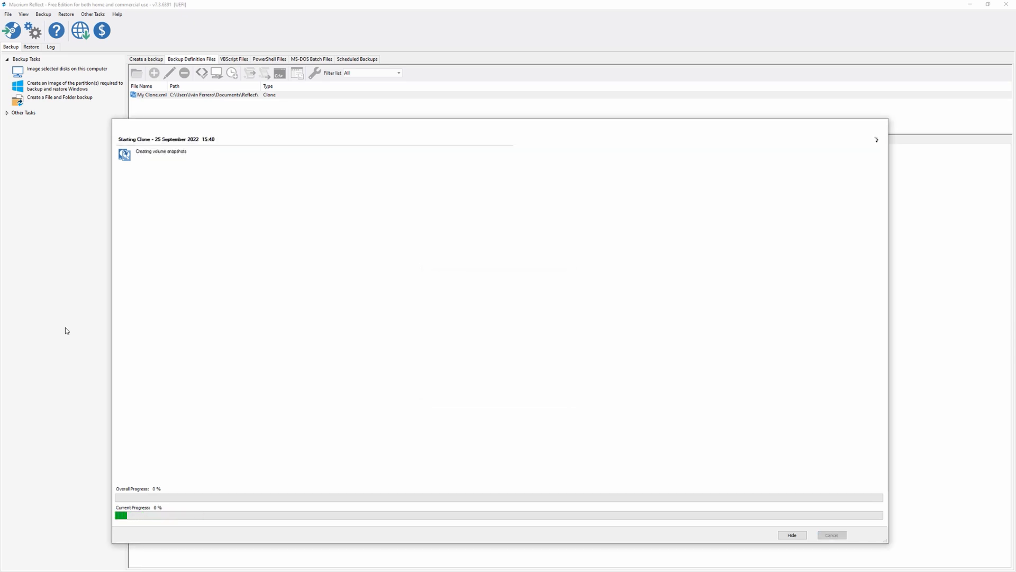